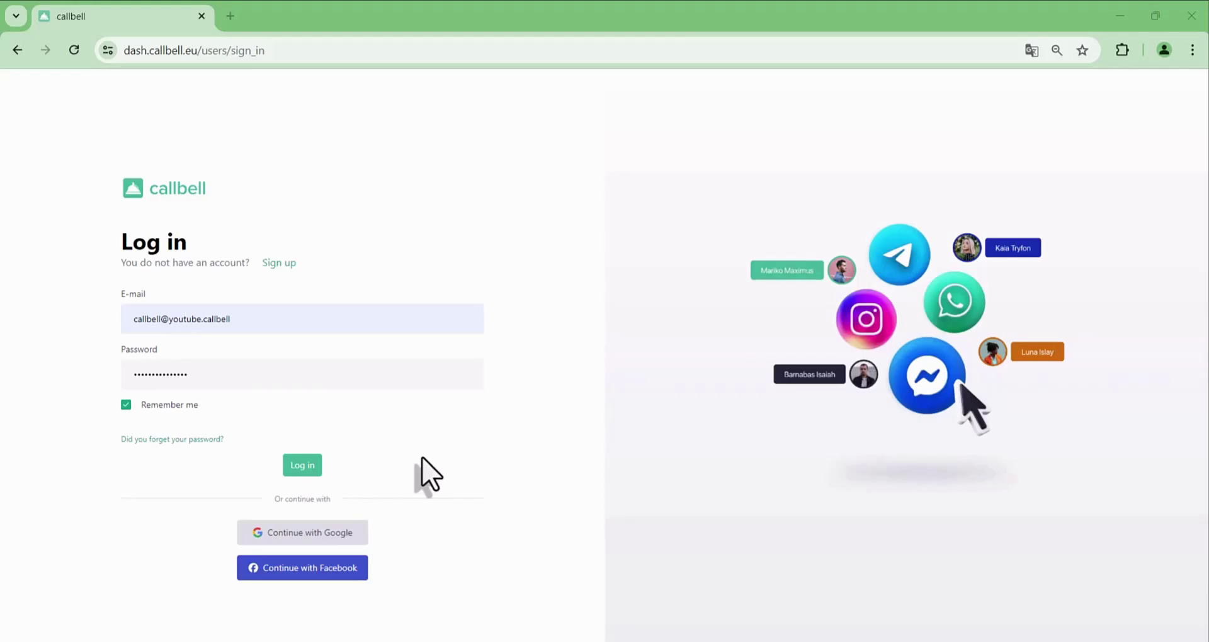
Step: Log in to Callbell with the saved e-mail and password
left_click(309, 467)
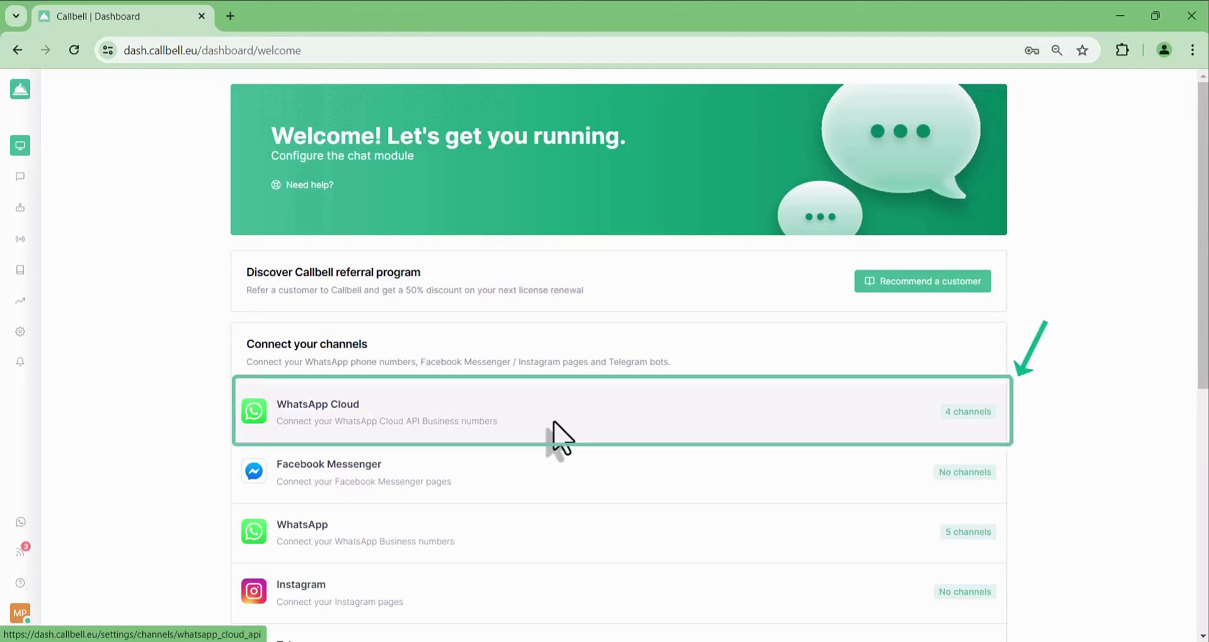
Step: Go to Settings > Channels > WhatsApp Cloud and open the Add Channel dialog
left_click(21, 338)
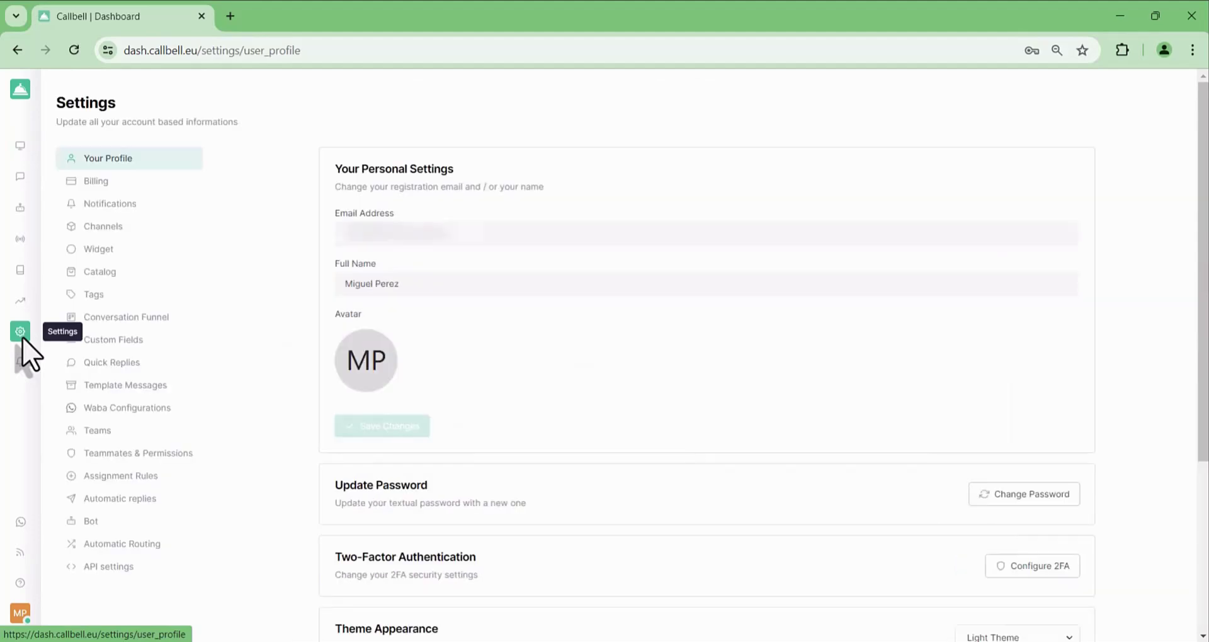
left_click(104, 228)
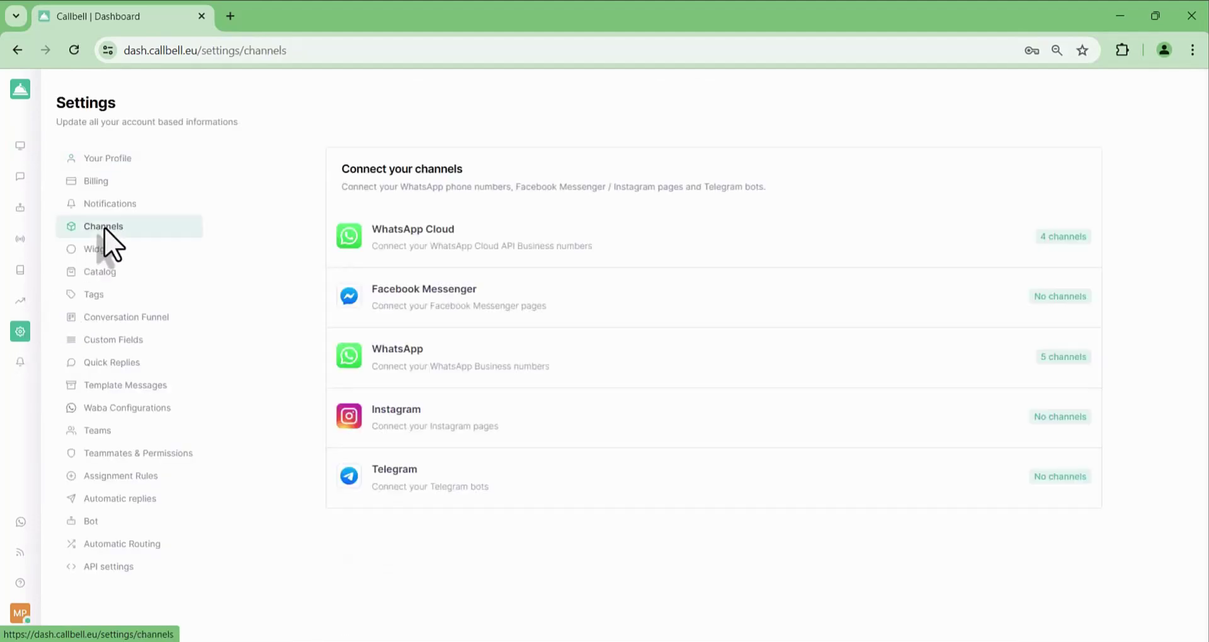
left_click(586, 243)
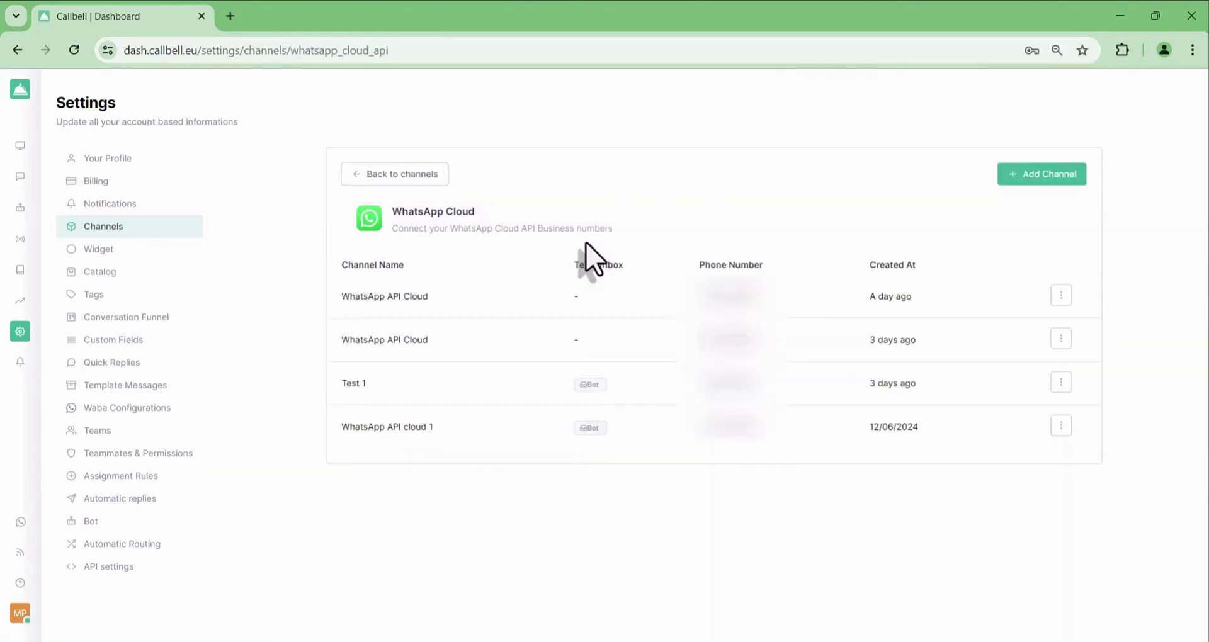
left_click(1016, 178)
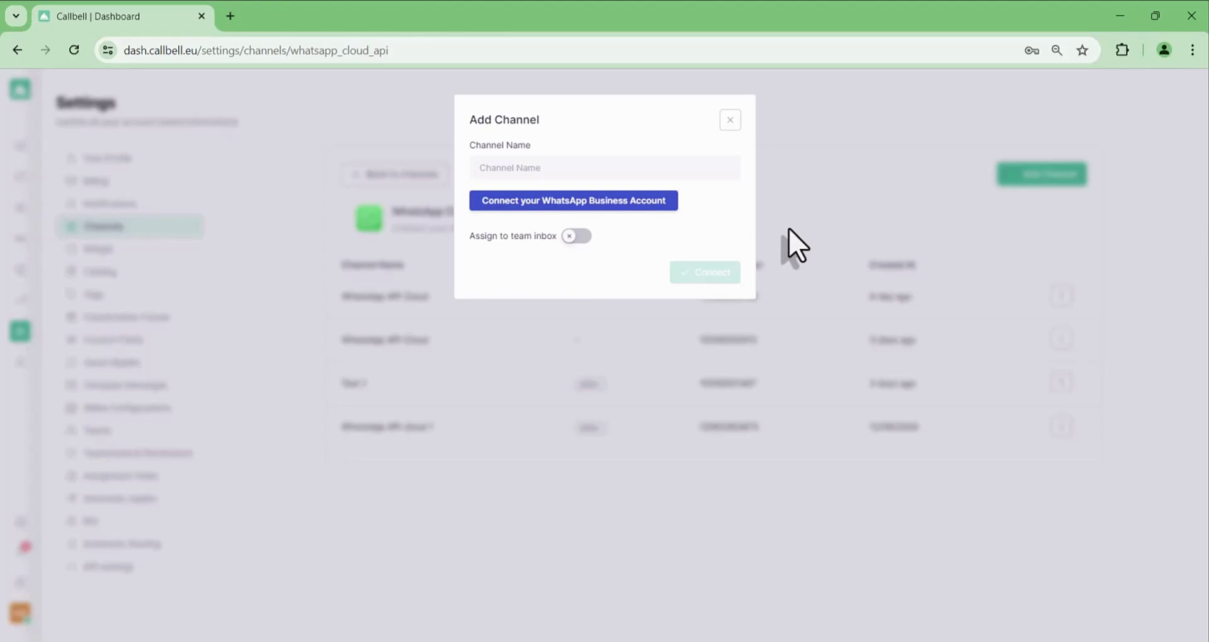
Step: Name the channel 'WhatsApp API Cloud' and start linking a WhatsApp Business Account via Facebook
left_click(693, 170)
type("Wha")
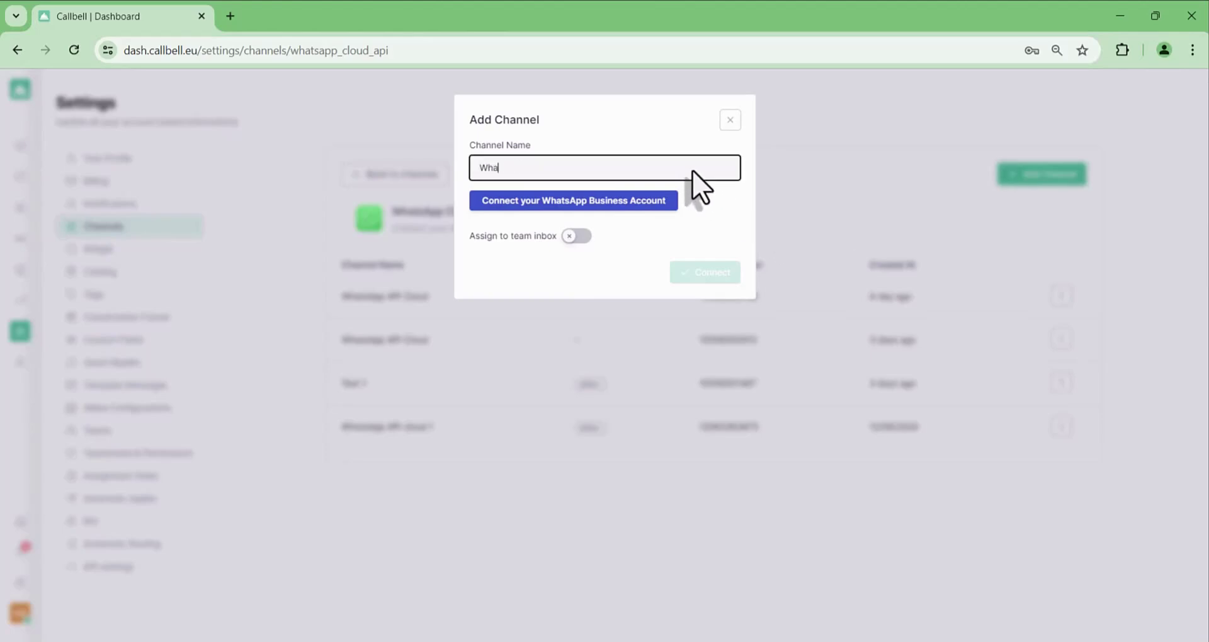
type("tsApp API Cloud")
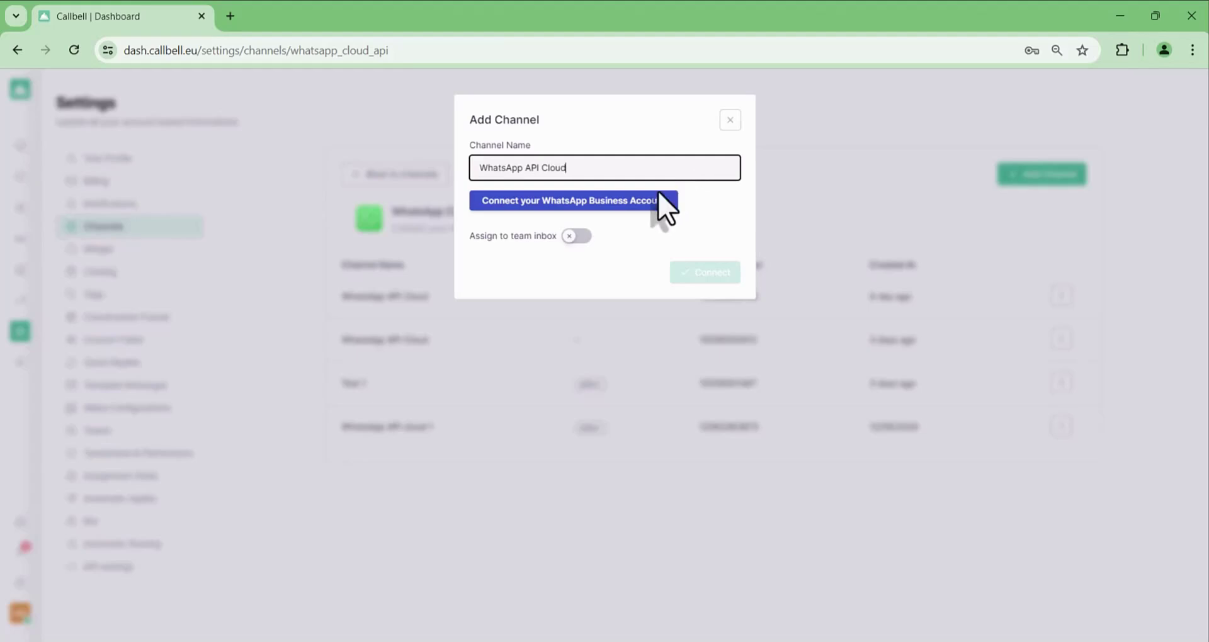
left_click(639, 203)
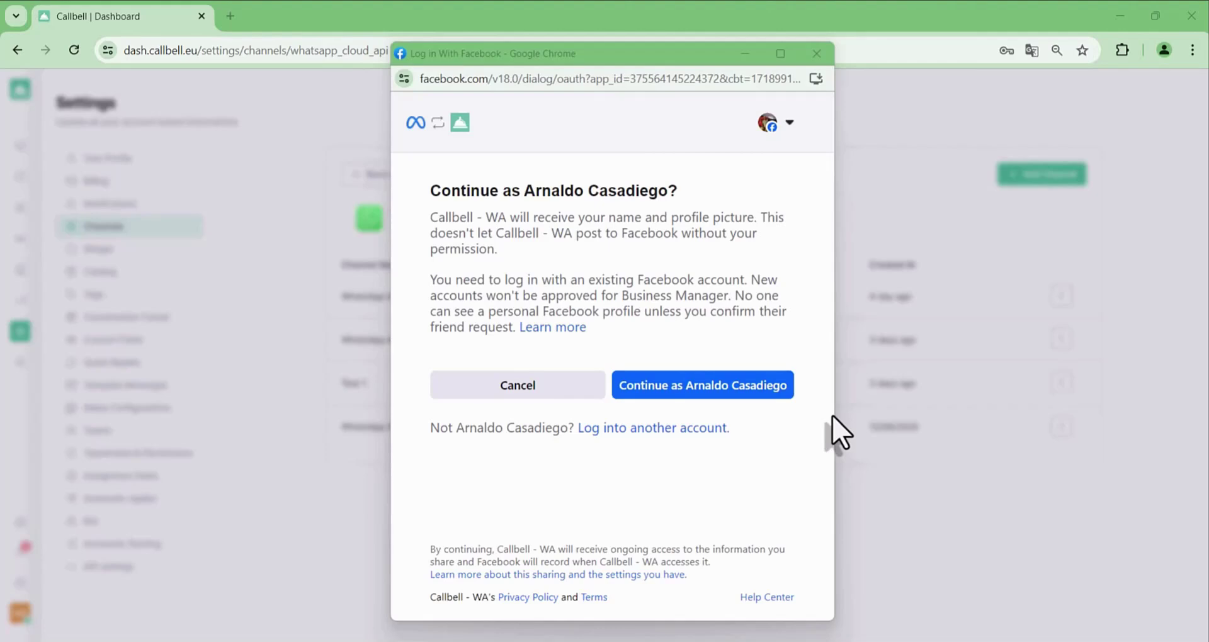
Step: Continue as the signed-in Facebook user and keep Callbell Verificato as the business portfolio
left_click(745, 390)
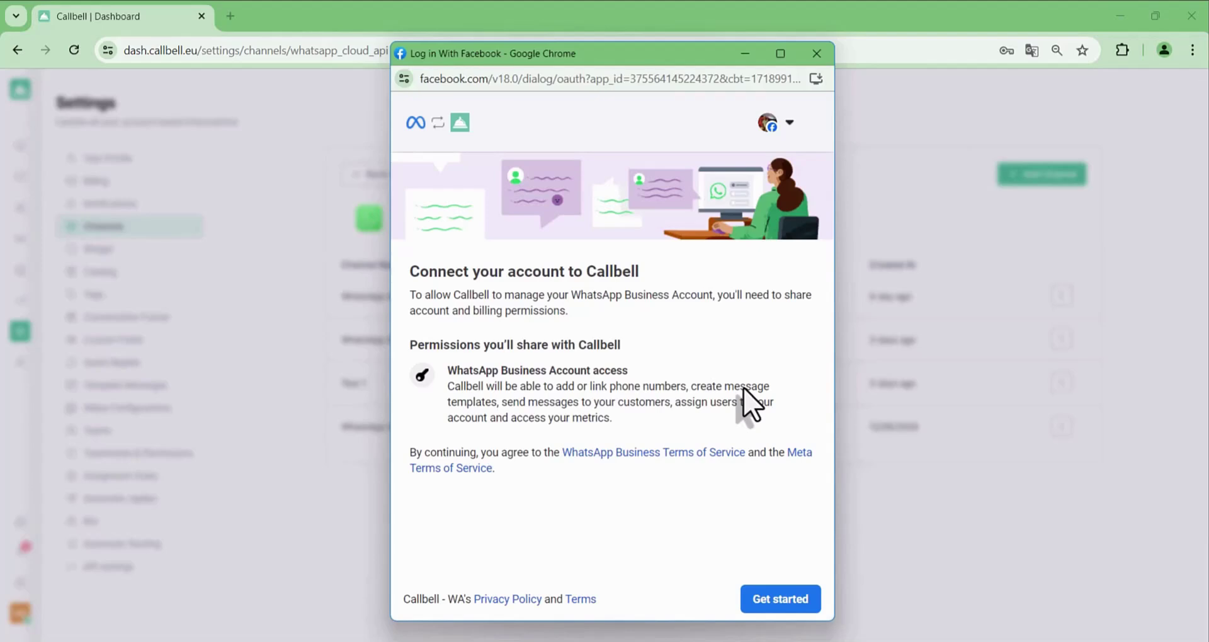
left_click(791, 598)
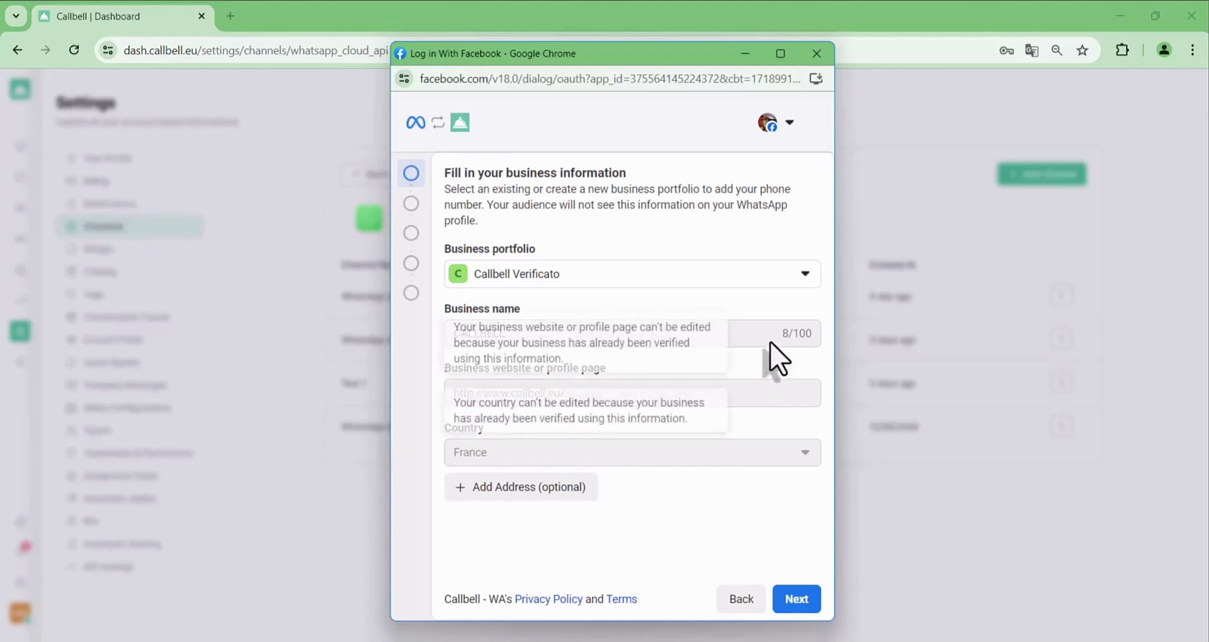
left_click(769, 280)
left_click(680, 399)
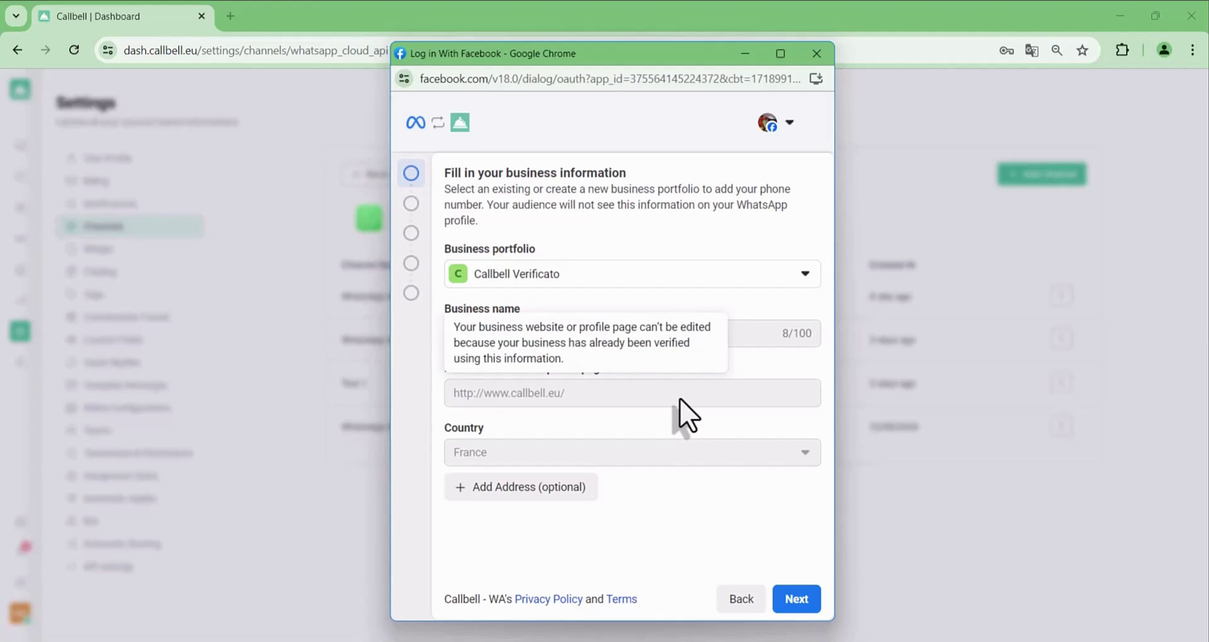
Step: Select the Test Callbell 1 WhatsApp Business Account and create a new business profile for it
left_click(796, 599)
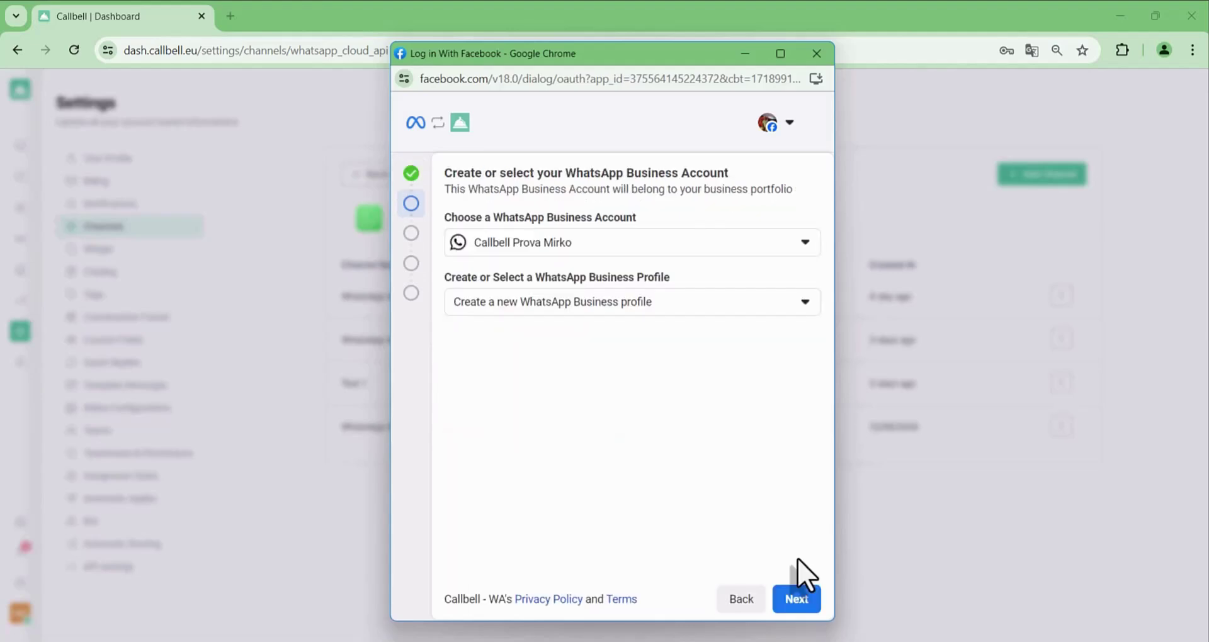
left_click(797, 242)
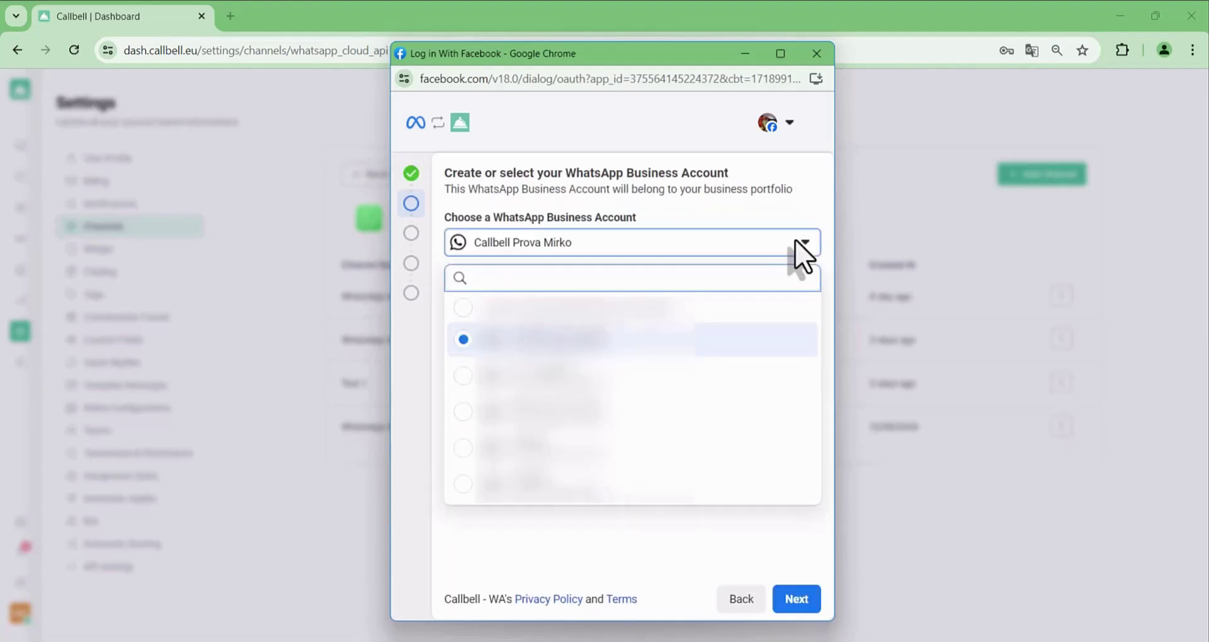
left_click(652, 377)
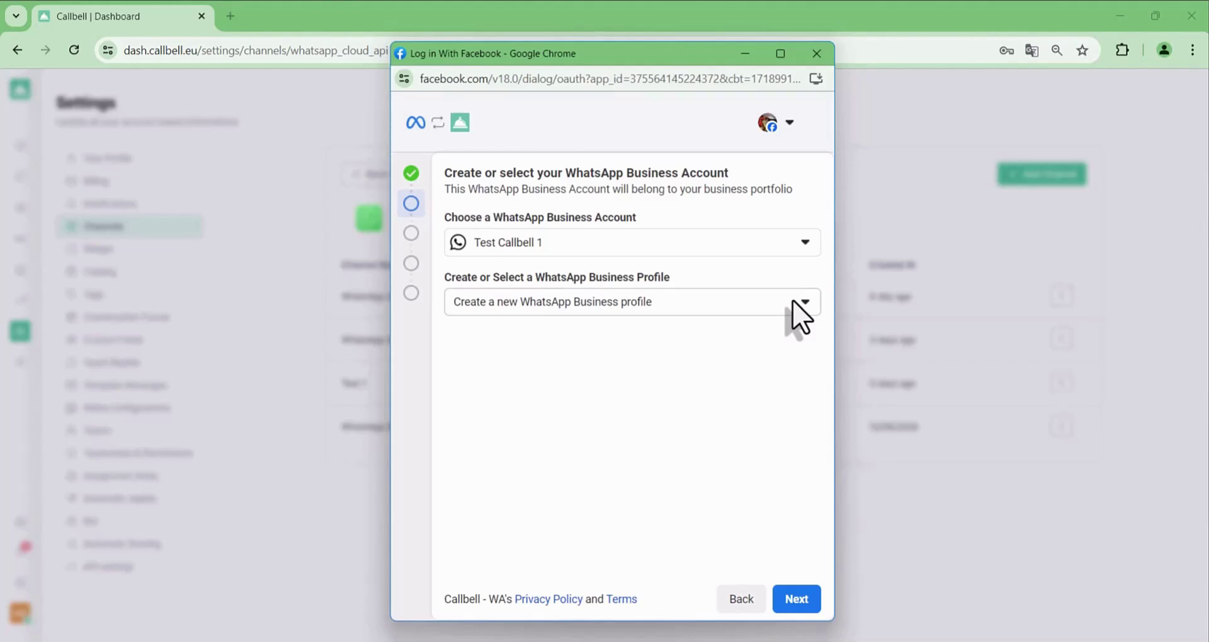
left_click(793, 301)
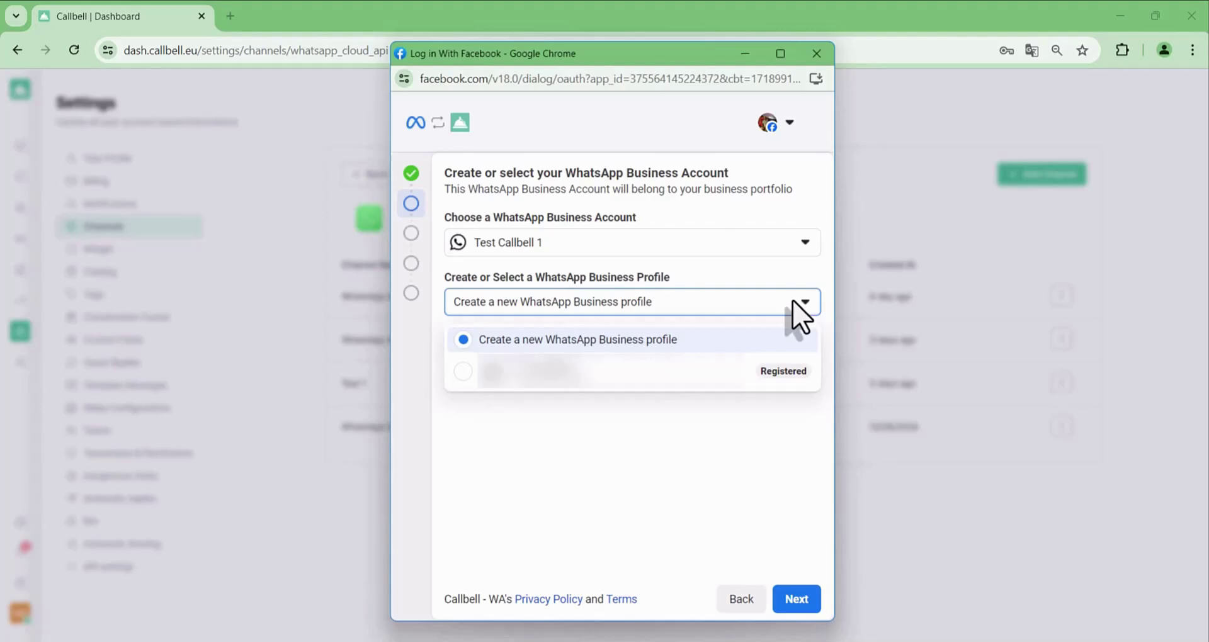
left_click(628, 343)
left_click(797, 599)
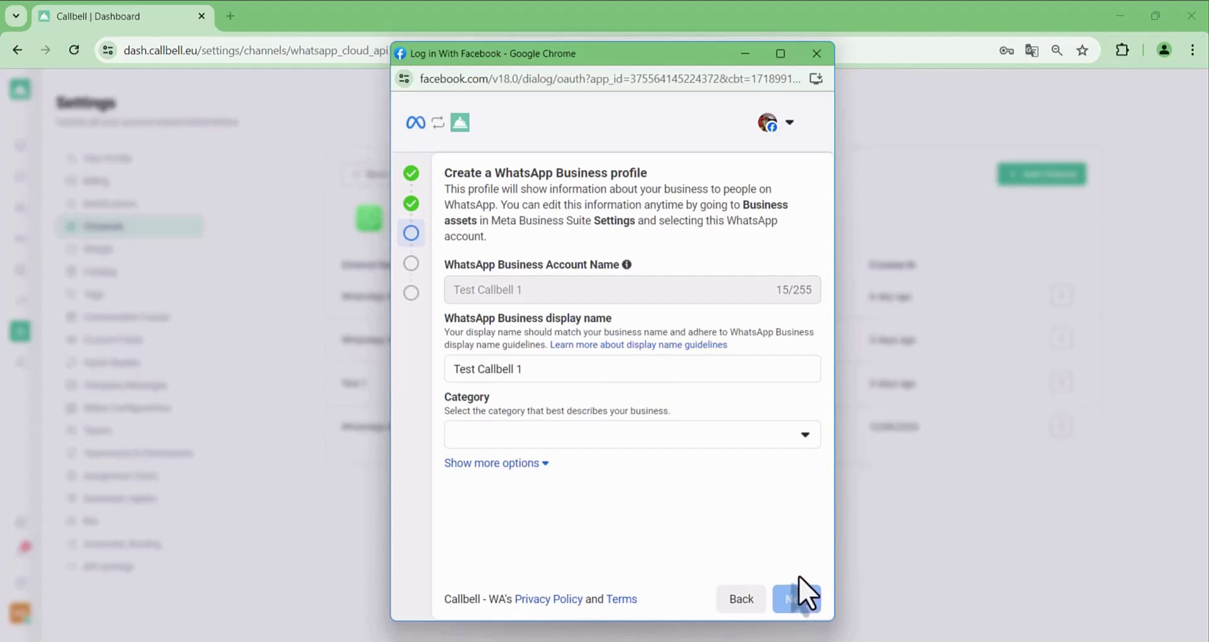
Step: Set the business profile category to Education and continue to the phone number step
left_click(749, 436)
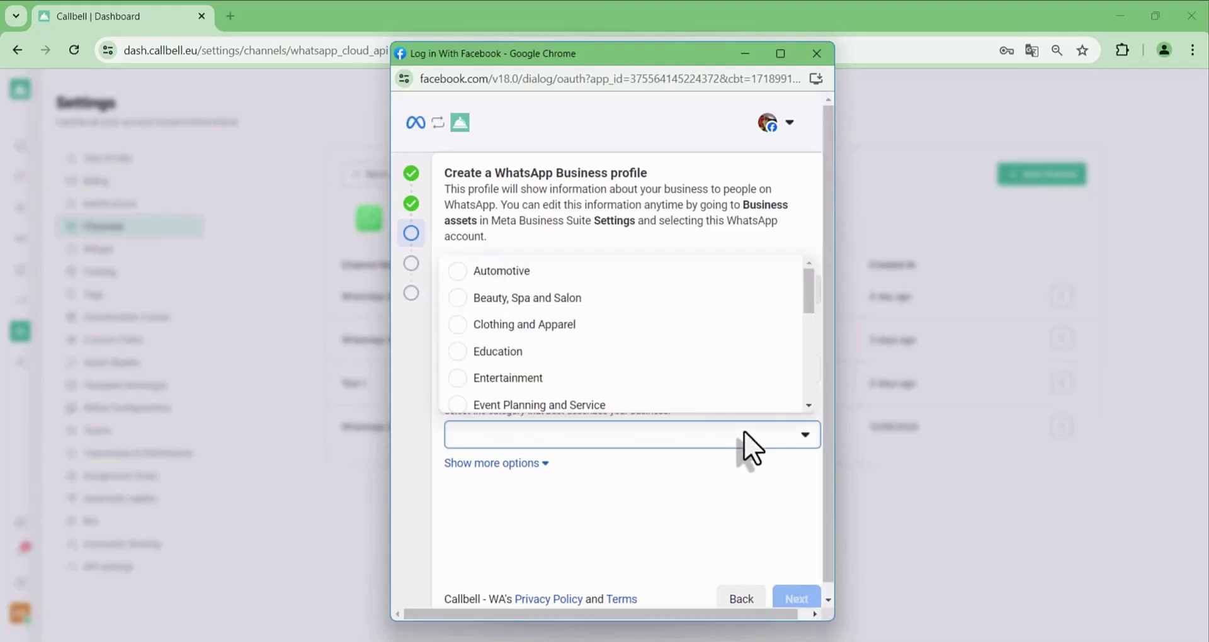
left_click(680, 356)
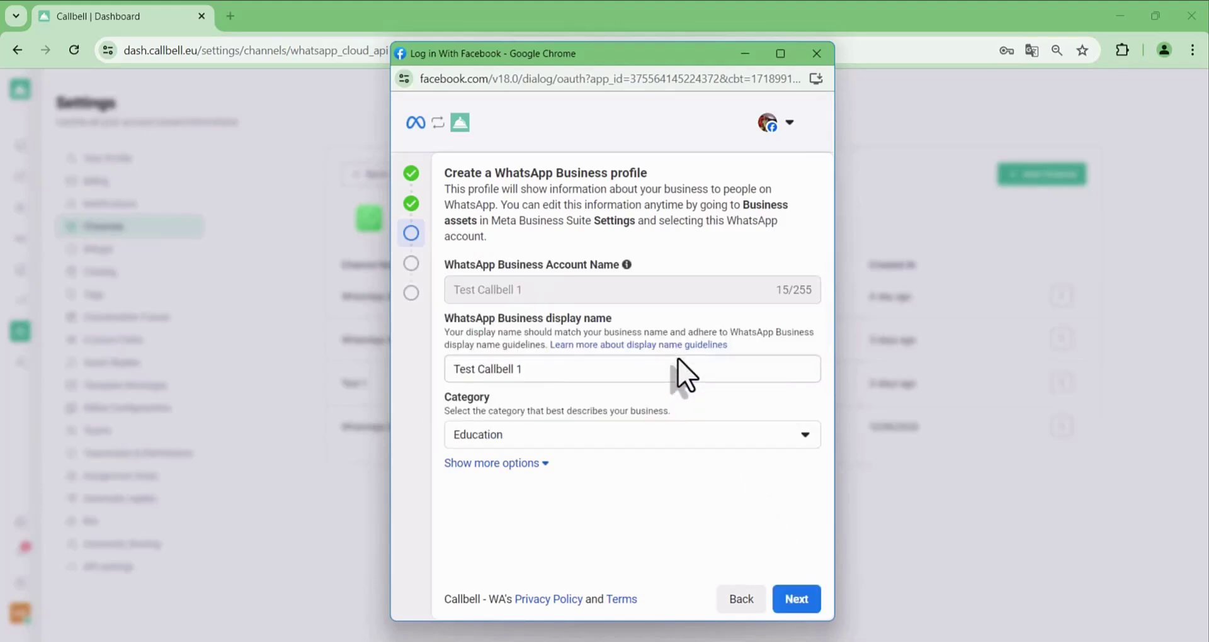
left_click(796, 599)
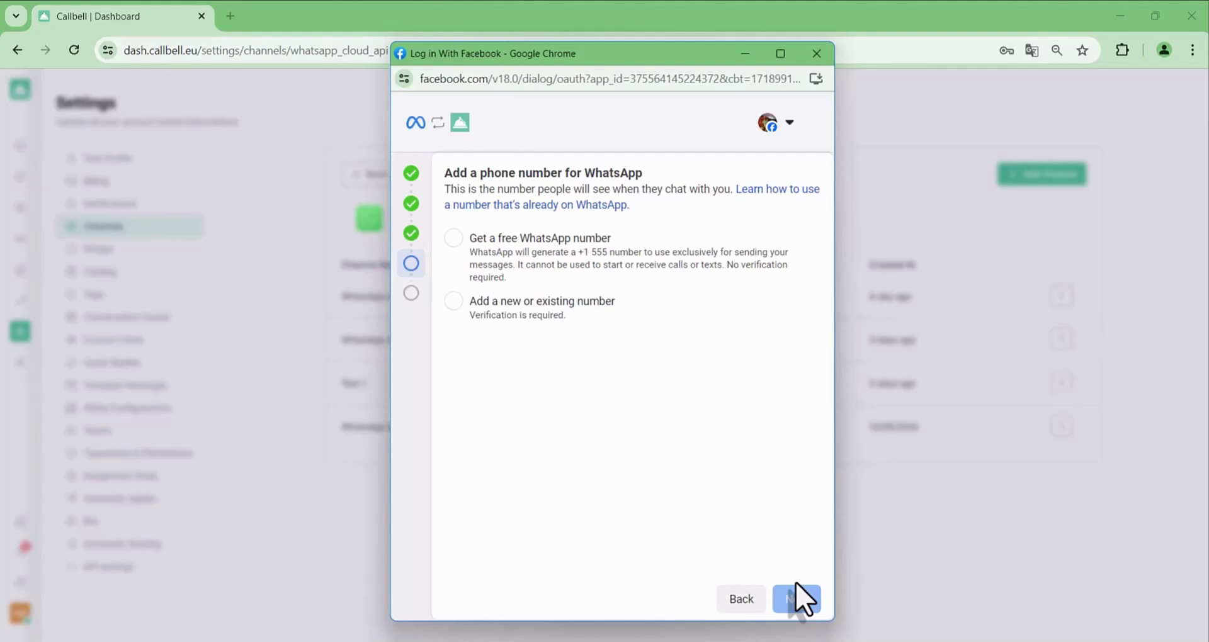
Step: Select the free +1 555 WhatsApp number option
left_click(667, 284)
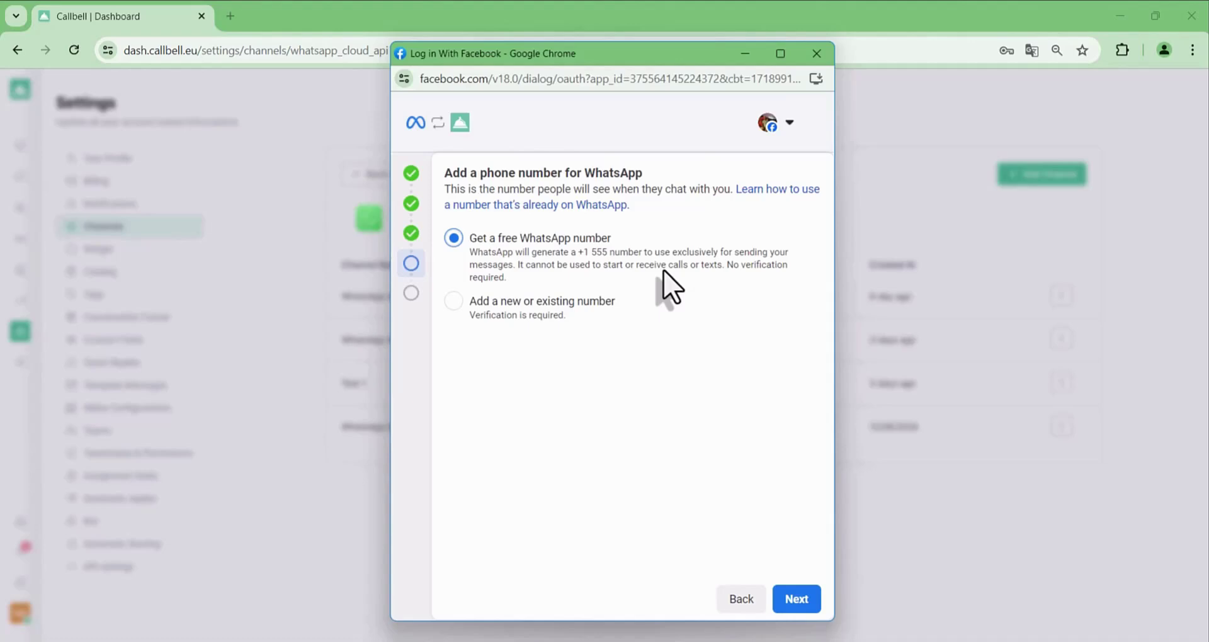
Step: Compare the new-or-existing number options, then confirm the free WhatsApp number
left_click(567, 299)
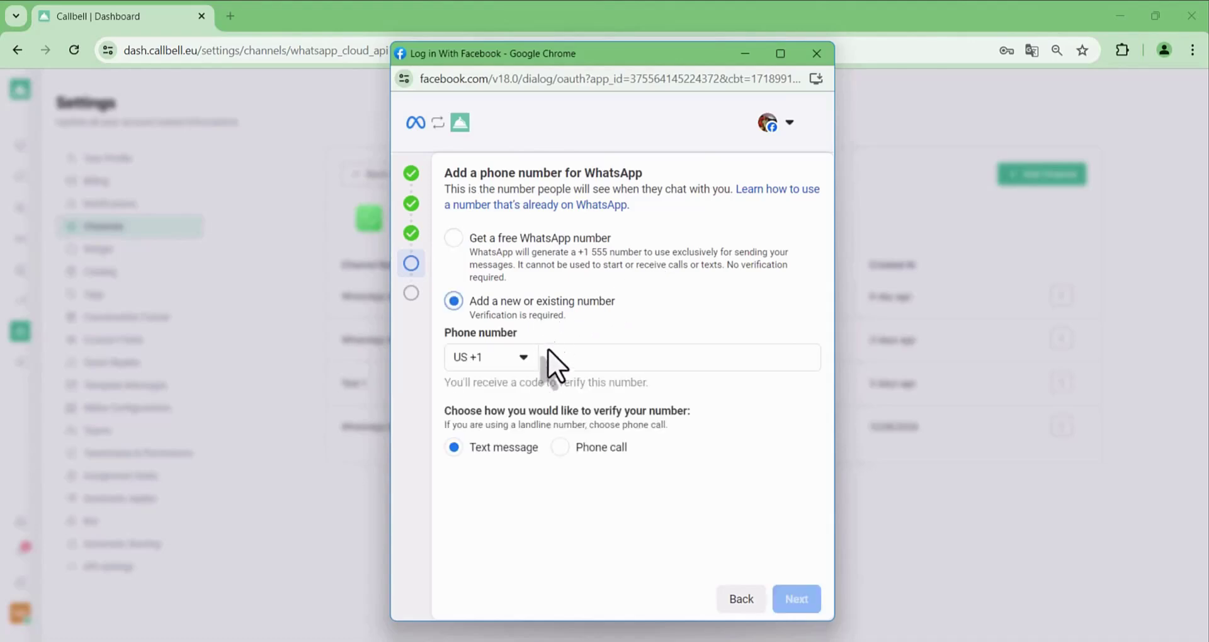
left_click(560, 447)
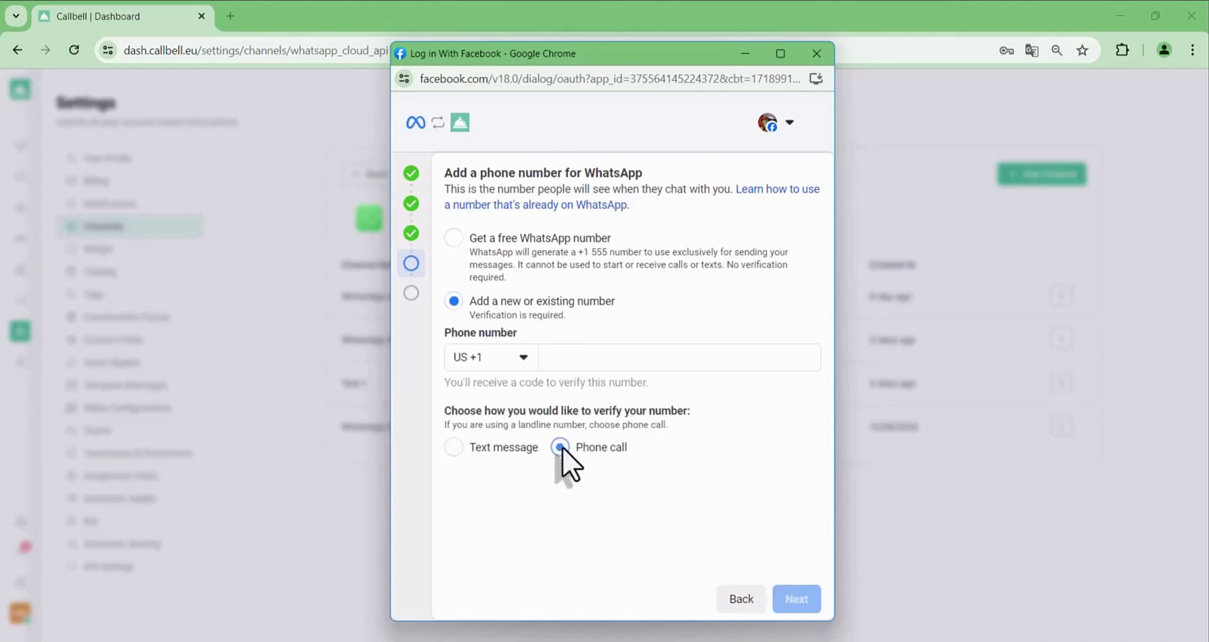
left_click(568, 267)
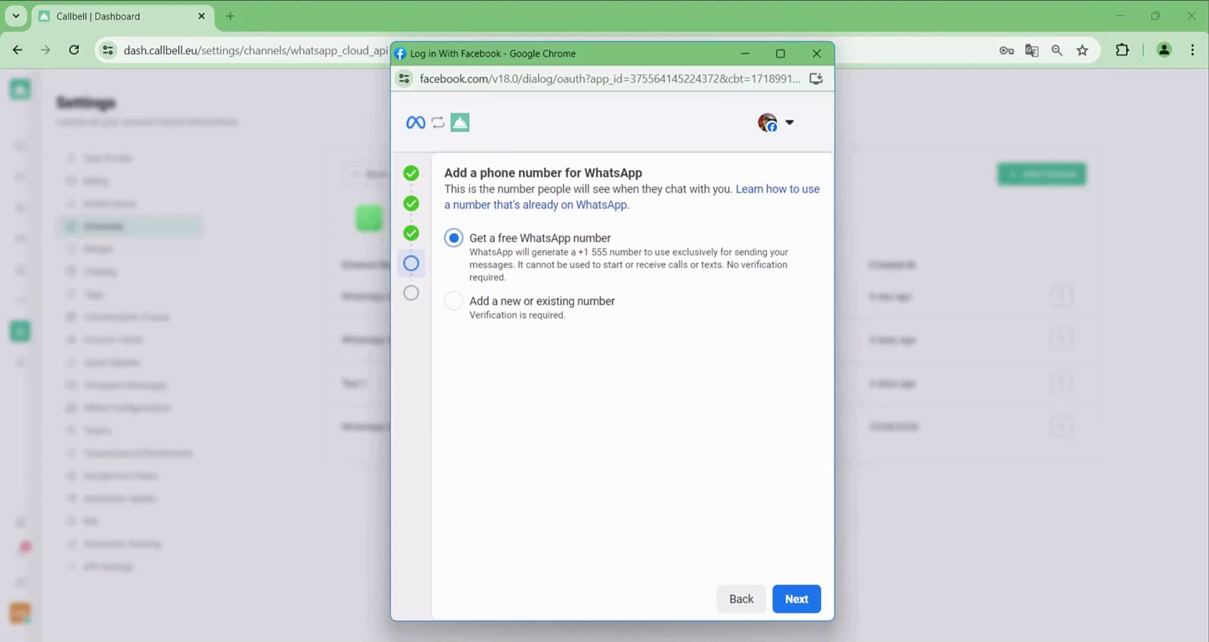
left_click(540, 315)
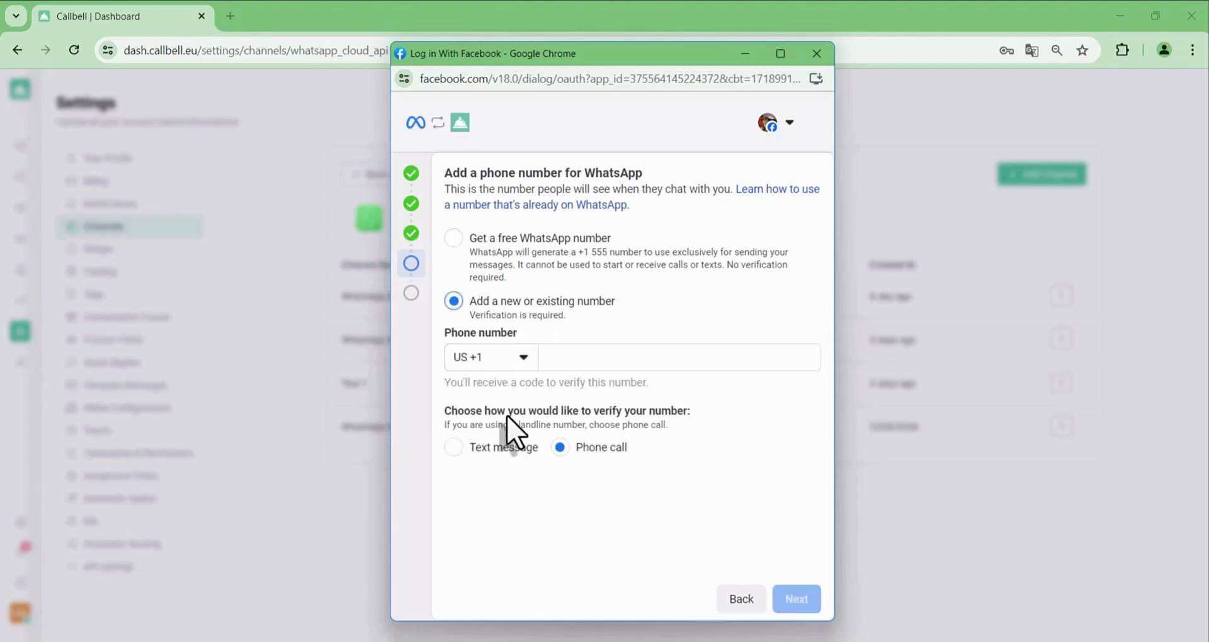
left_click(504, 448)
left_click(599, 449)
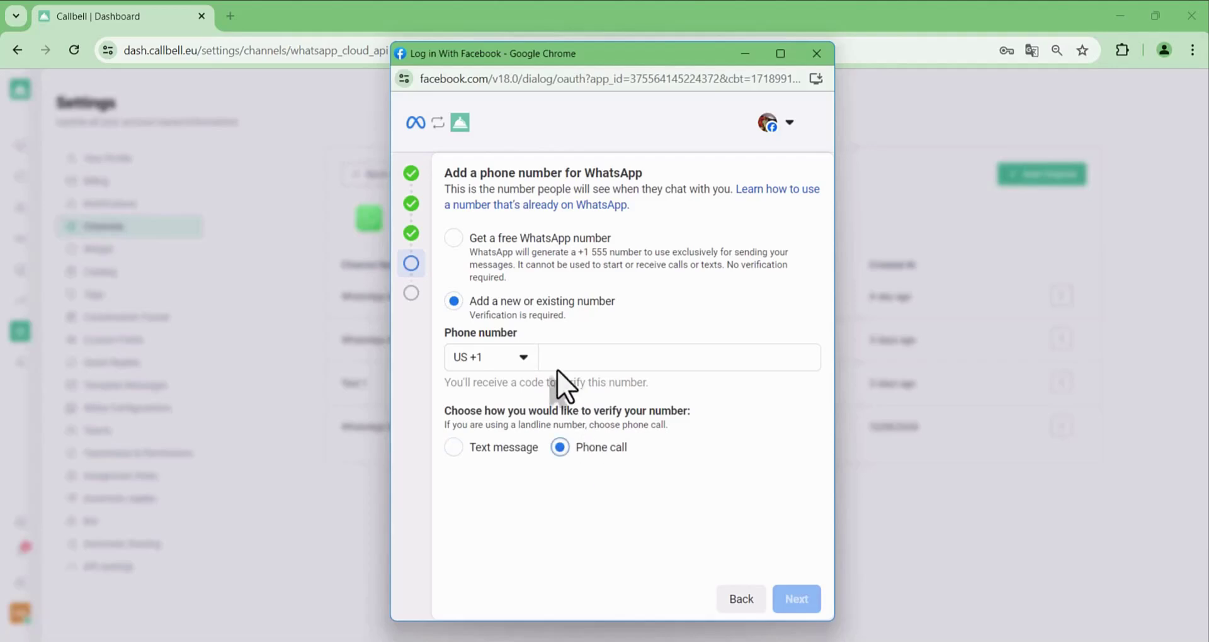
left_click(494, 259)
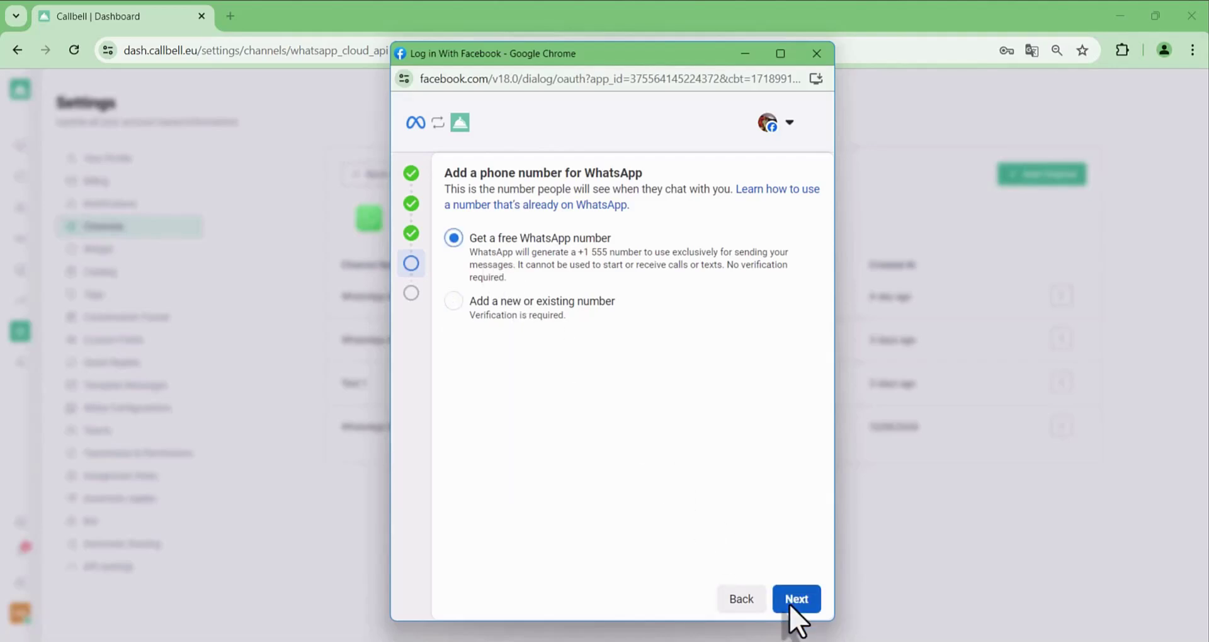
left_click(791, 605)
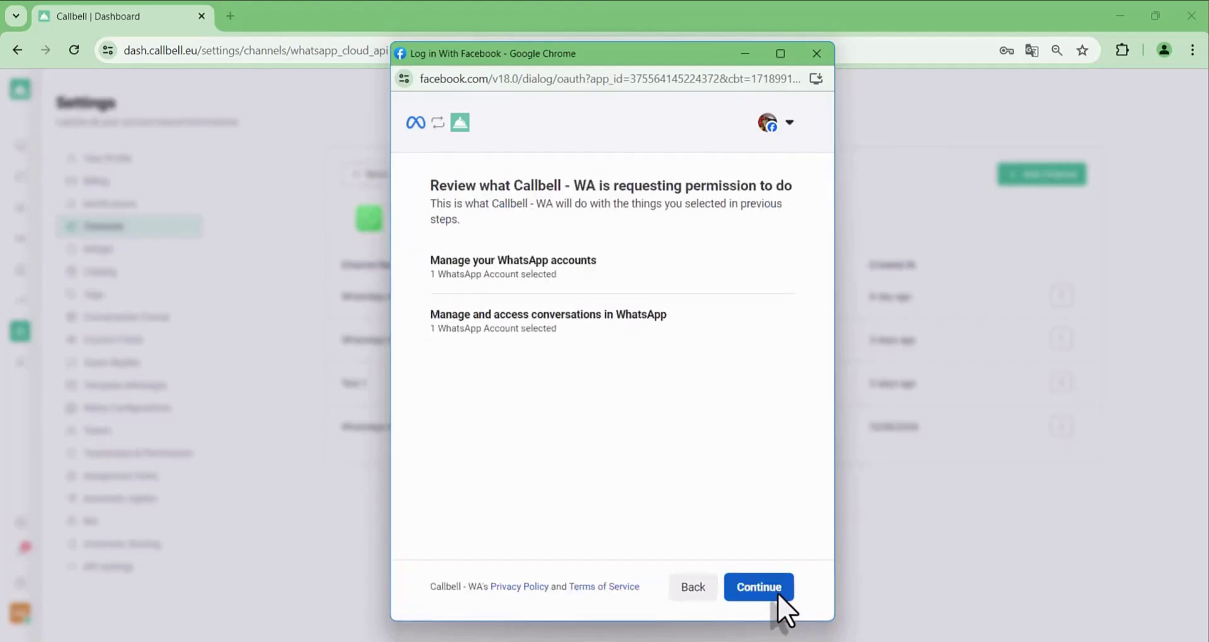
Step: Approve Callbell - WA's WhatsApp permissions, finish Facebook setup, and connect the channel in Callbell
left_click(770, 596)
left_click(793, 595)
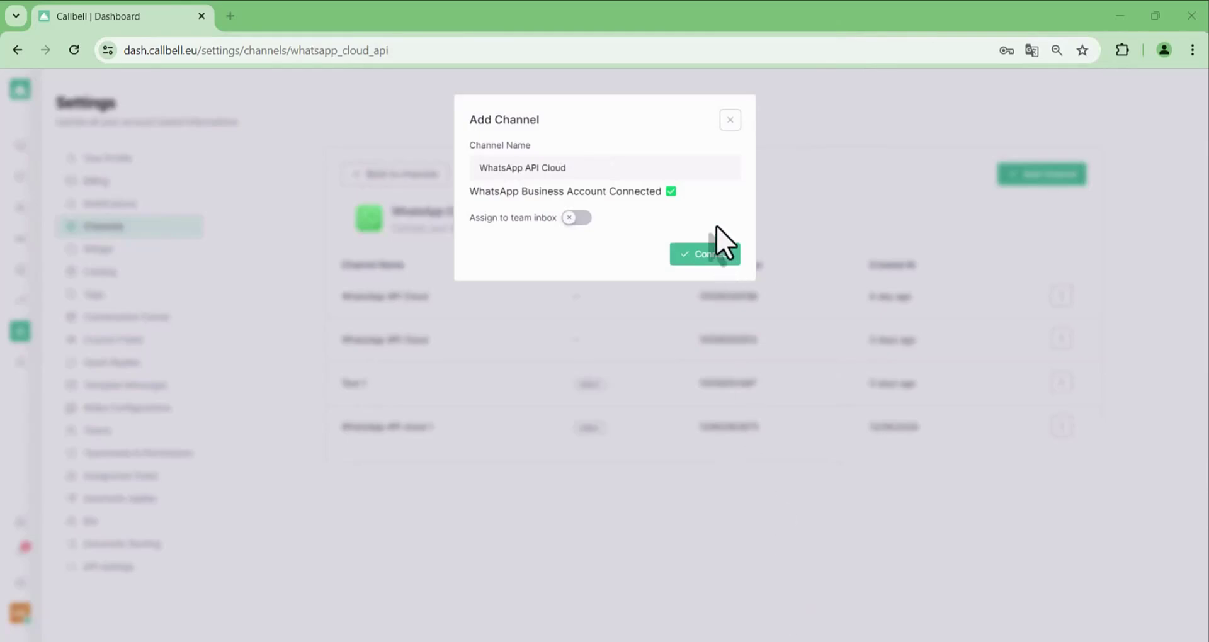
left_click(696, 253)
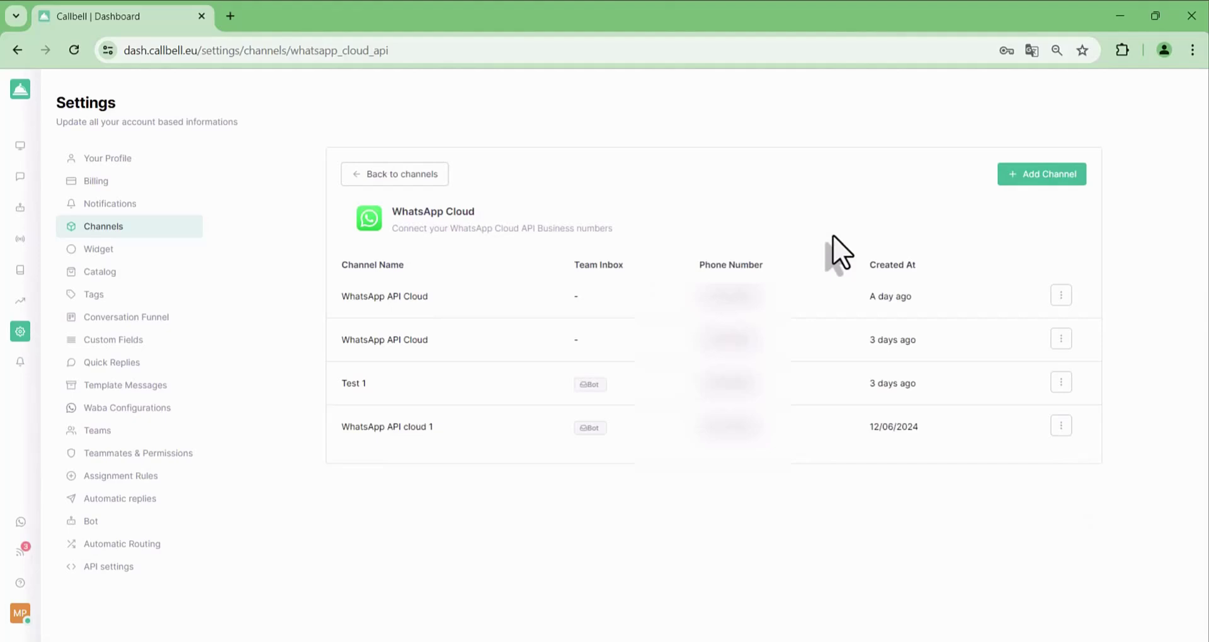